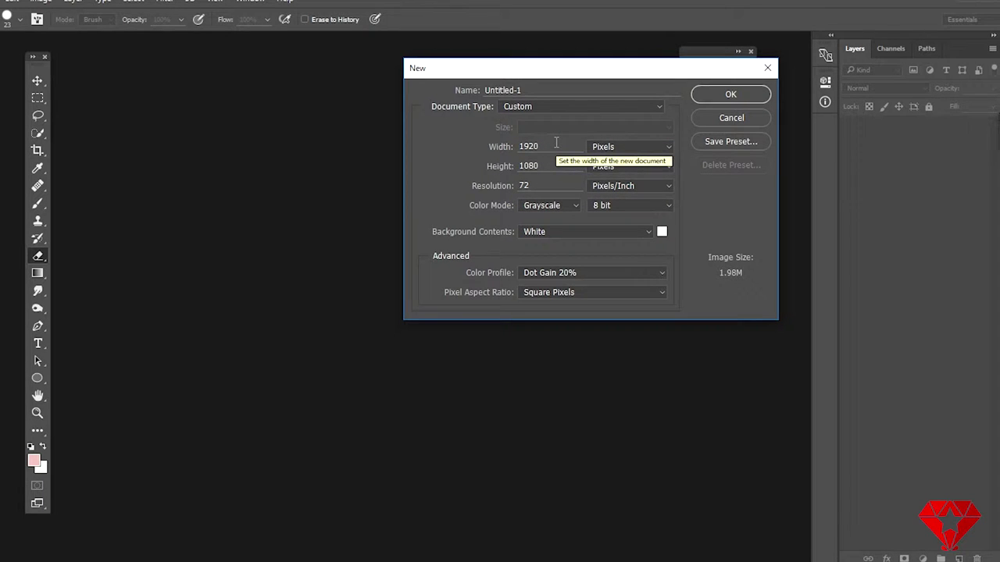
- Create a 1920 x 1080 pixel, 72 ppi grayscale document and draw a vertical wall on the Wall layer
left_click(709, 94)
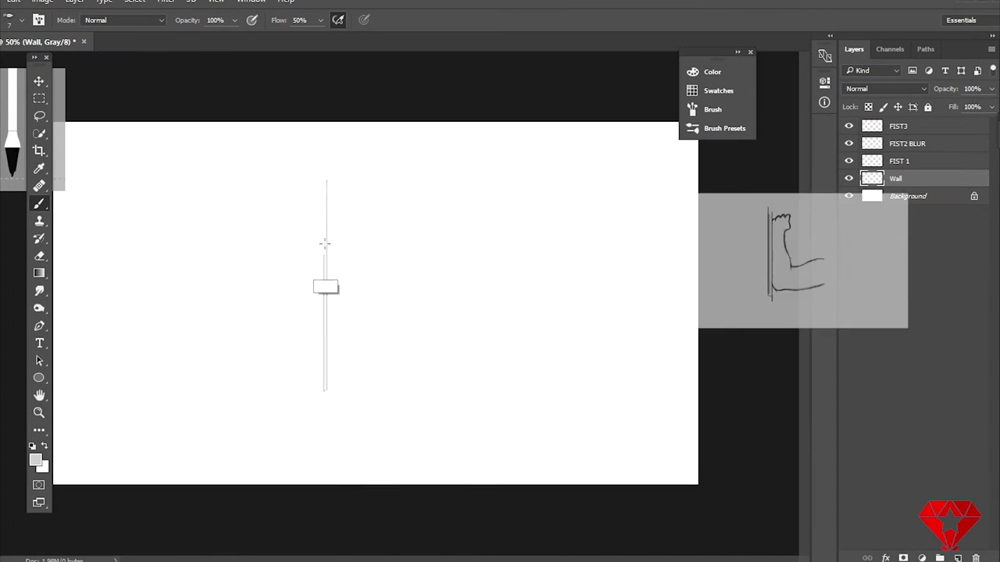
mouse_move(325, 243)
left_mouse_down()
mouse_move(328, 348)
mouse_move(323, 217)
mouse_move(324, 391)
left_mouse_up()
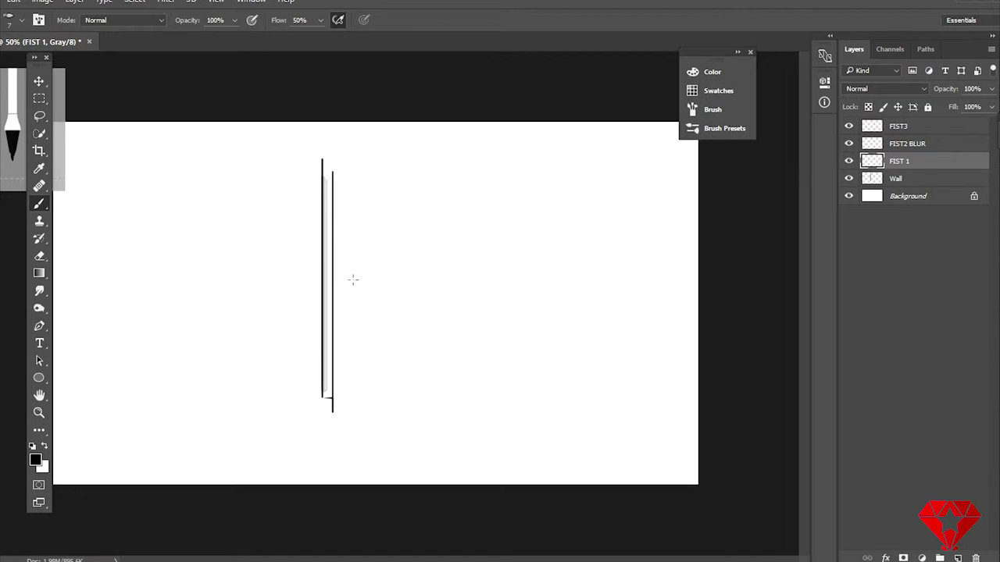
- Sketch a bent arm with a raised fist and its elbow against the wall on the FIST 1 layer
left_click_drag(343, 343, 339, 344)
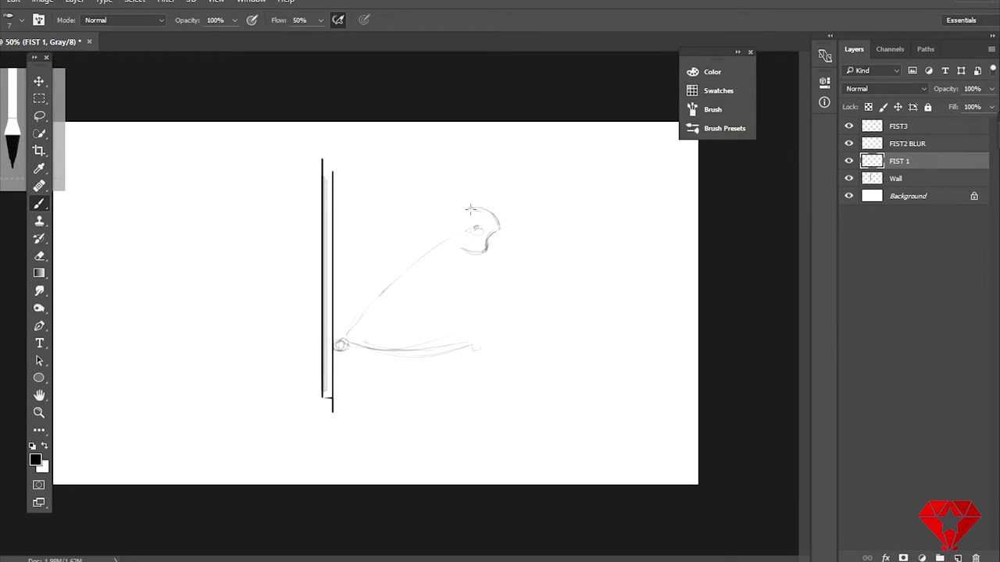
mouse_move(342, 321)
left_mouse_down()
mouse_move(348, 300)
mouse_move(335, 336)
mouse_move(464, 209)
left_mouse_up()
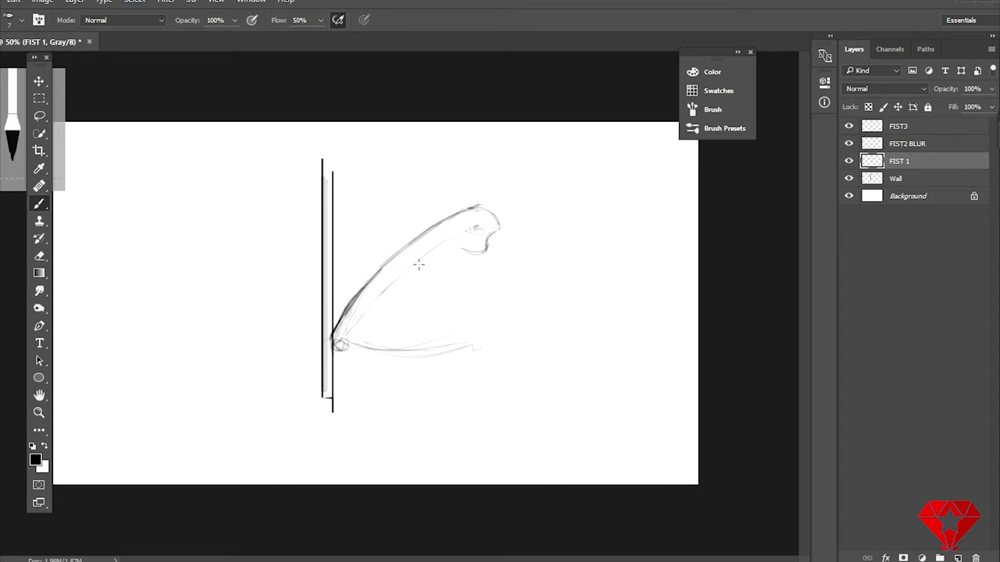
key("e")
key("b")
left_click_drag(463, 247, 406, 312)
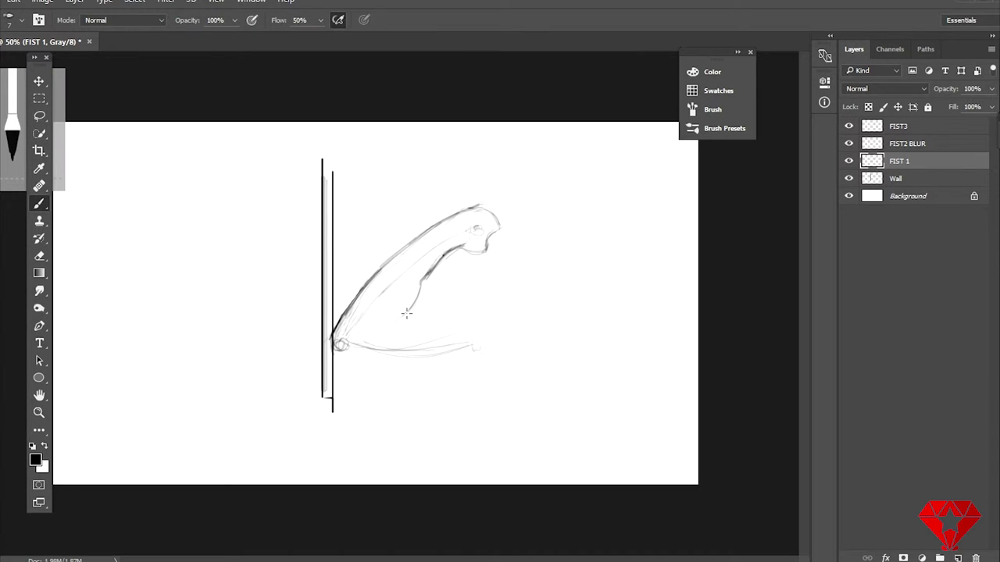
left_click_drag(461, 246, 410, 307)
left_click_drag(344, 349, 492, 345)
- Erase the construction lines inside the fist, around the elbow and along the upper arm on FIST 1
key("e")
left_click_drag(481, 229, 466, 232)
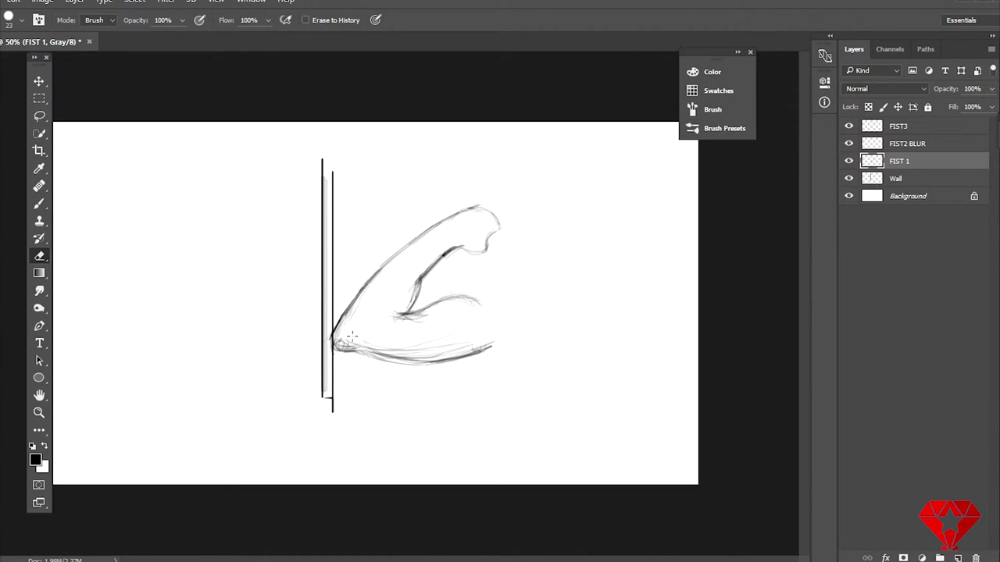
left_click_drag(356, 309, 342, 344)
left_click_drag(360, 348, 469, 350)
left_click_drag(399, 317, 422, 317)
- Draw the knuckles of the fist and darken the forearm outline on the FIST 1 layer
key("b")
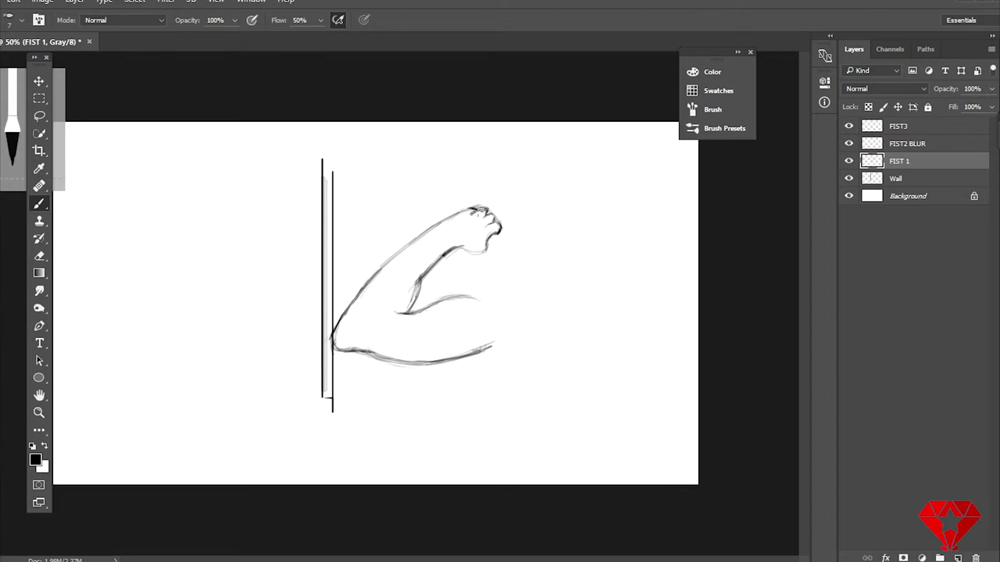
left_click_drag(461, 247, 487, 248)
key("e")
key("b")
mouse_move(420, 278)
left_mouse_down()
mouse_move(409, 301)
mouse_move(414, 241)
left_mouse_up()
key("e")
key("b")
- Duplicate the FIST 1 layer, rotate the copy about -51° so its forearm stands against the wall, and stack it above FIST2 BLUR
left_click(903, 147)
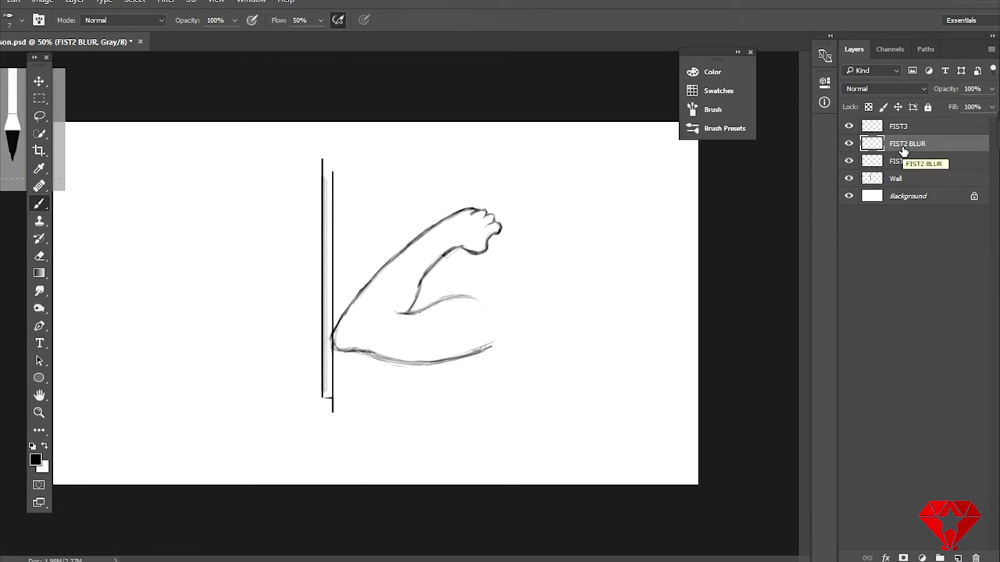
left_click(903, 160)
left_click_drag(915, 162, 957, 557)
key("ctrl+t")
left_click_drag(525, 328, 513, 223)
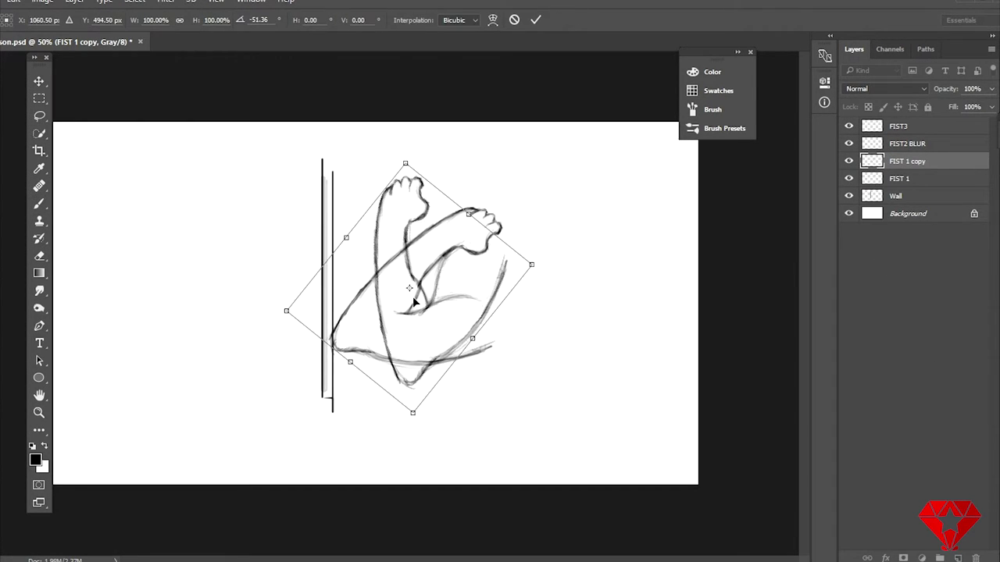
left_click_drag(419, 297, 377, 296)
left_click(39, 99)
left_click_drag(906, 161, 906, 141)
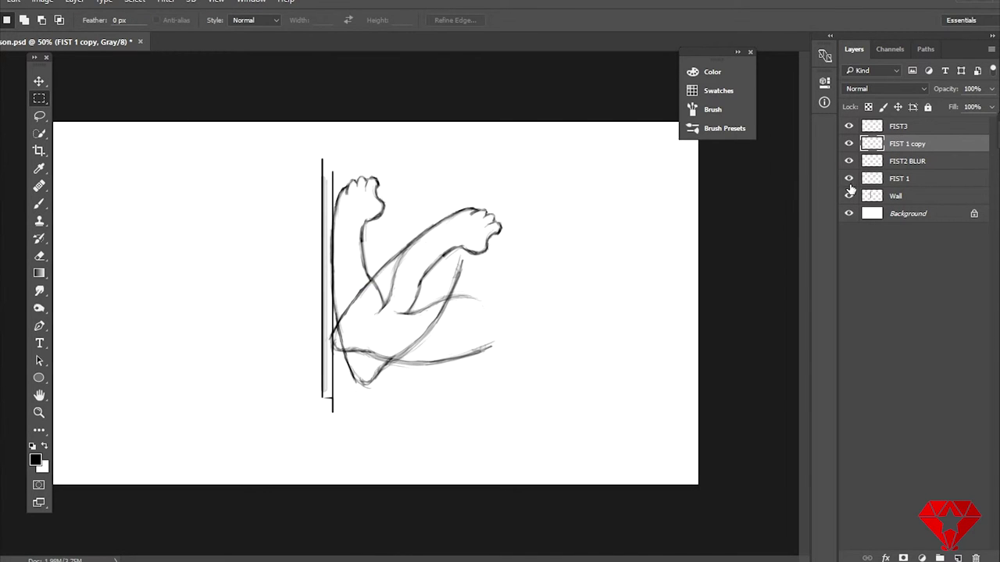
- Hide FIST 1 and trace the fist, inner forearm and elbow against the wall on the FIST3 layer
left_click(849, 178)
left_click(887, 130)
key("b")
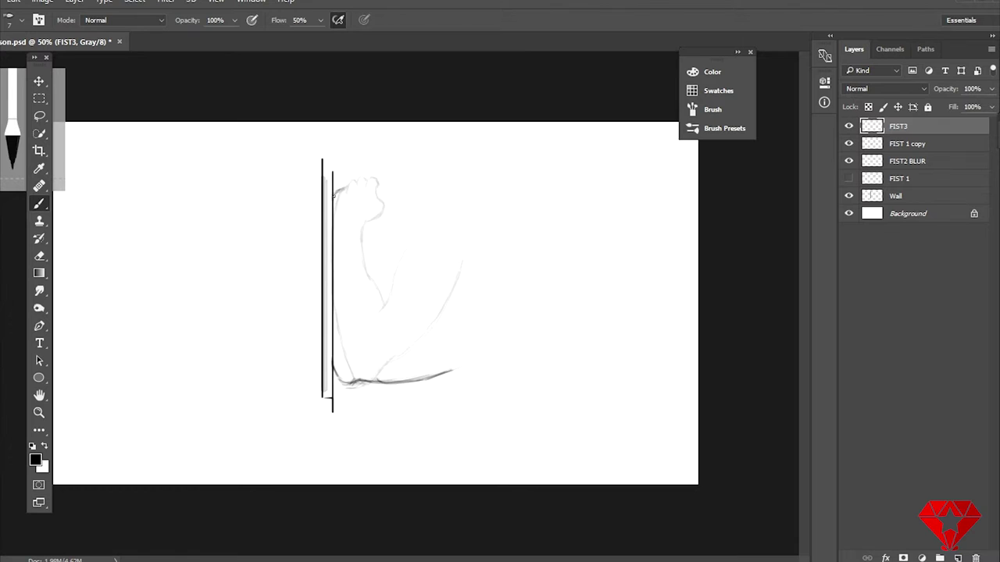
left_click_drag(381, 202, 383, 277)
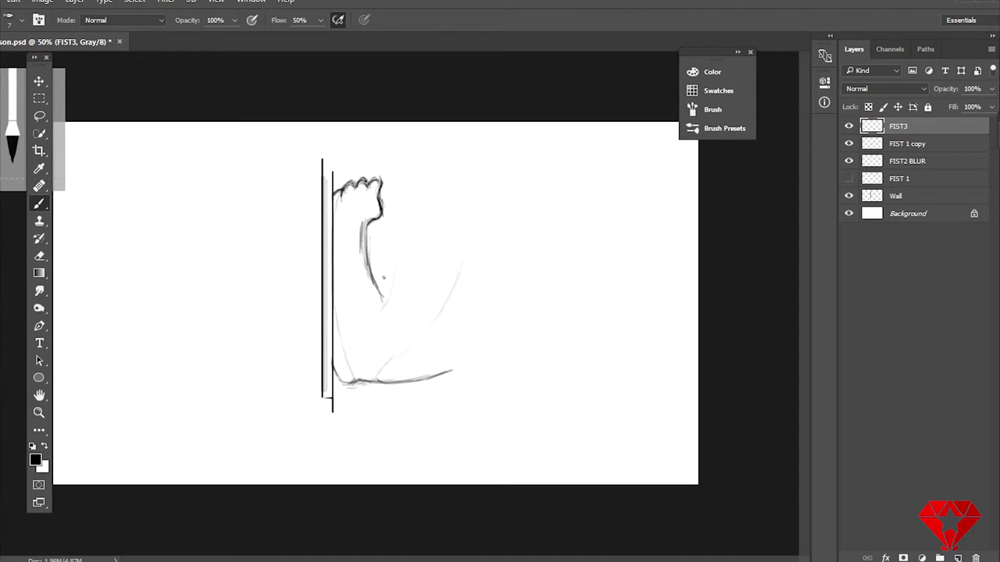
- Show the FIST 1 layer again and lower its opacity to 41%
left_click(848, 178)
left_click(899, 178)
left_click(991, 88)
left_click_drag(968, 104, 955, 105)
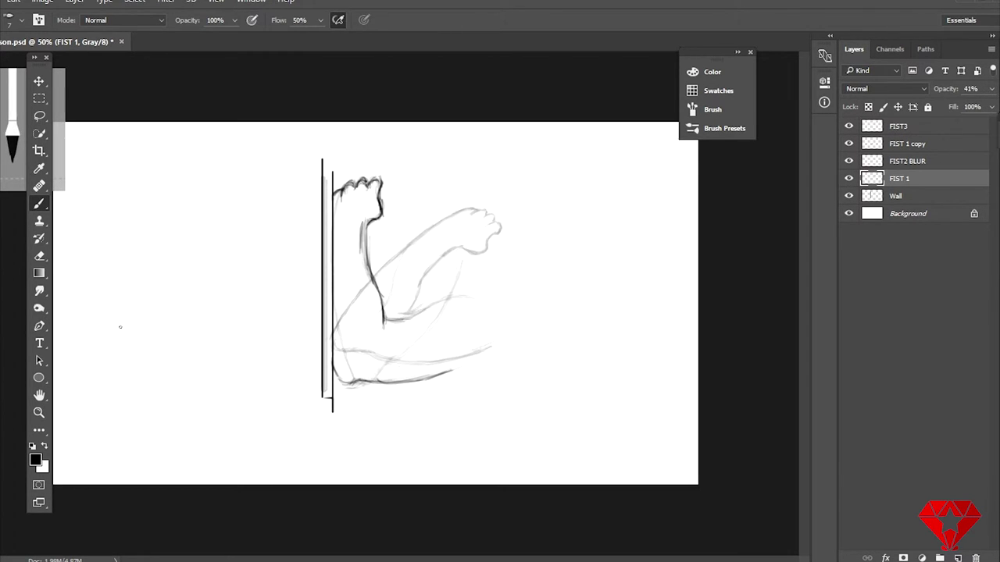
- Draw the upper and lower lines of the upper arm on FIST3 and clean up its inner forearm line
key("e")
left_click(898, 126)
key("b")
mouse_move(399, 317)
left_mouse_down()
mouse_move(433, 298)
mouse_move(472, 298)
left_mouse_up()
key("e")
key("b")
left_click_drag(391, 382, 472, 365)
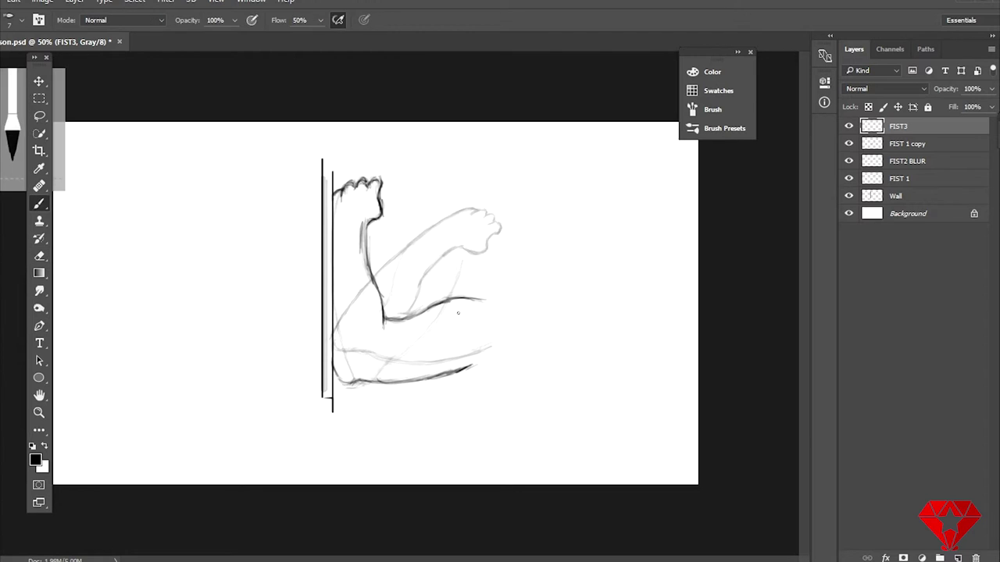
key("e")
key("b")
left_click_drag(368, 225, 370, 270)
- Delete the FIST 1 copy layer and make FIST3 the active layer
key("e")
key("alt+bracketleft")
key("Delete")
key("b")
key("alt+bracketright")
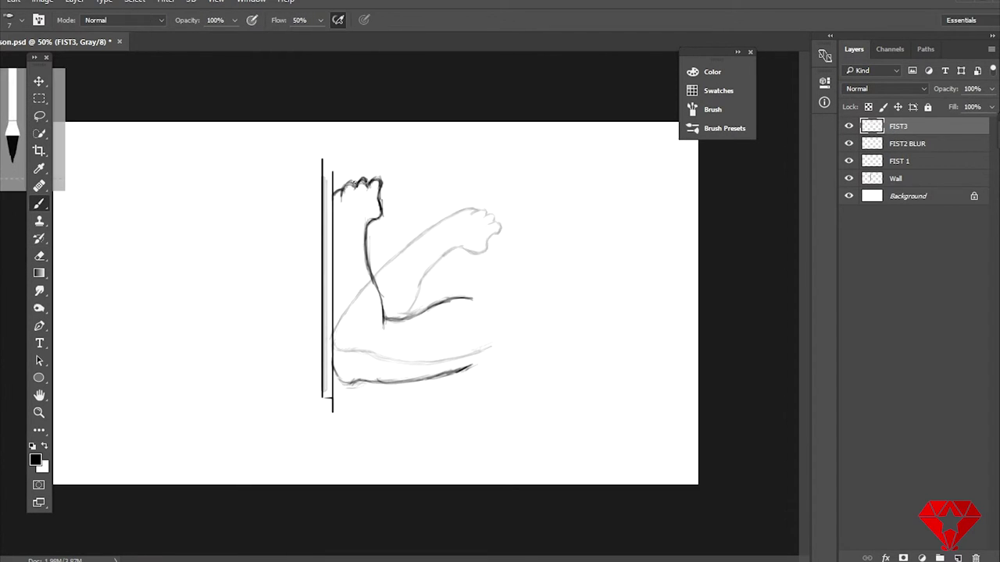
- Refine the knuckle line touching the wall and the rounded elbow on the FIST3 layer
left_click_drag(335, 195, 349, 184)
key("e")
key("b")
mouse_move(334, 369)
left_mouse_down()
mouse_move(367, 381)
mouse_move(358, 387)
left_mouse_up()
key("e")
key("b")
key("e")
- Lower the opacity of the FIST3 layer so it serves as a faint guide
key("alt+bracketleft")
key("alt+bracketleft")
left_click(849, 126)
mouse_move(945, 88)
left_mouse_down()
mouse_move(990, 88)
mouse_move(940, 103)
left_mouse_up()
key("b")
key("e")
left_click(14, 2)
left_click(27, 38)
left_click(27, 39)
key("b")
left_click(898, 126)
left_click(899, 161)
left_click(898, 126)
left_click_drag(990, 88, 940, 103)
- Draw the in-between smear on FIST2 BLUR, with stretched scalloped knuckles from the wall to the first fist, plus the forearm and upper arm
left_click(906, 144)
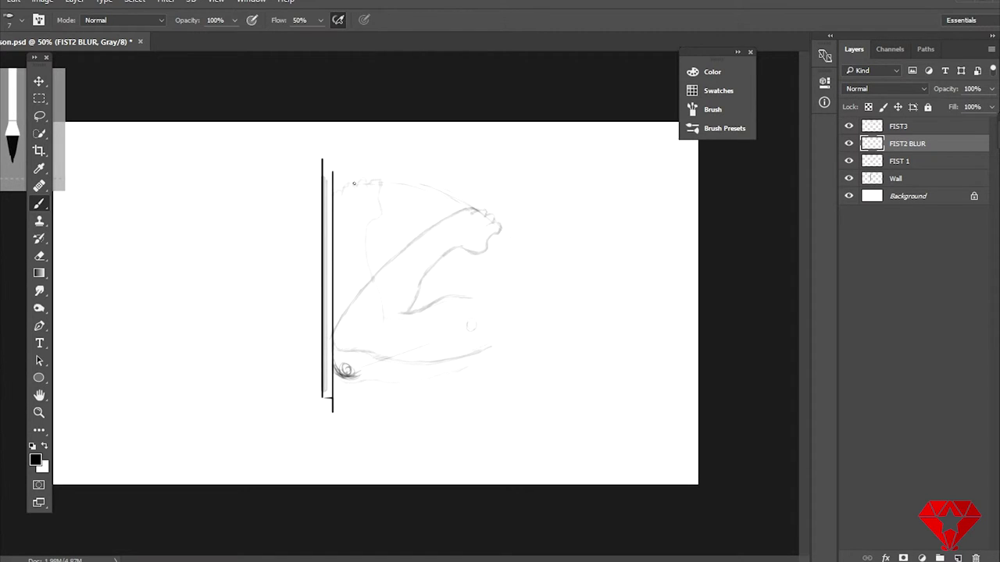
left_click_drag(354, 184, 500, 228)
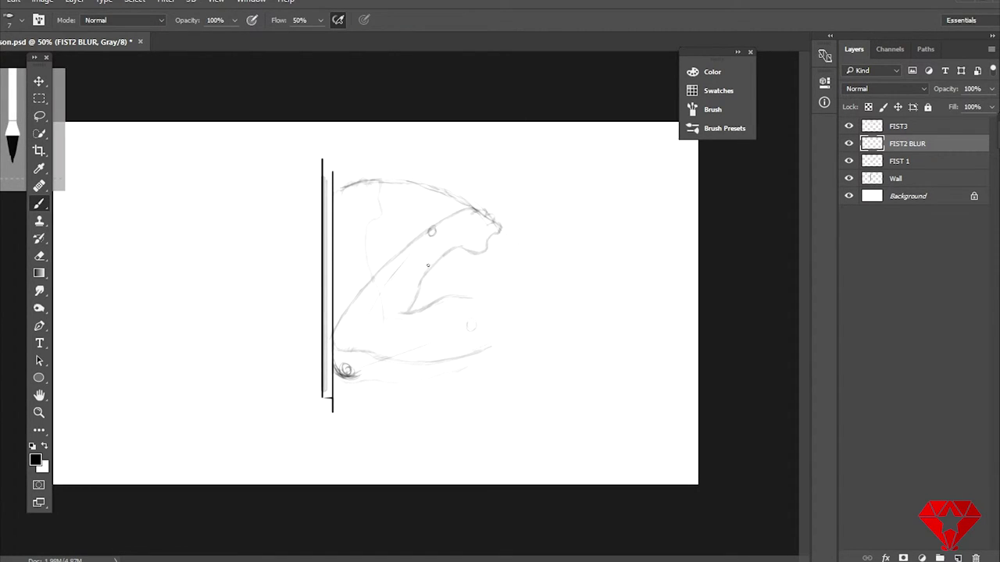
mouse_move(396, 315)
left_mouse_down()
mouse_move(478, 297)
mouse_move(428, 273)
mouse_move(468, 247)
mouse_move(443, 253)
left_mouse_up()
key("e")
key("b")
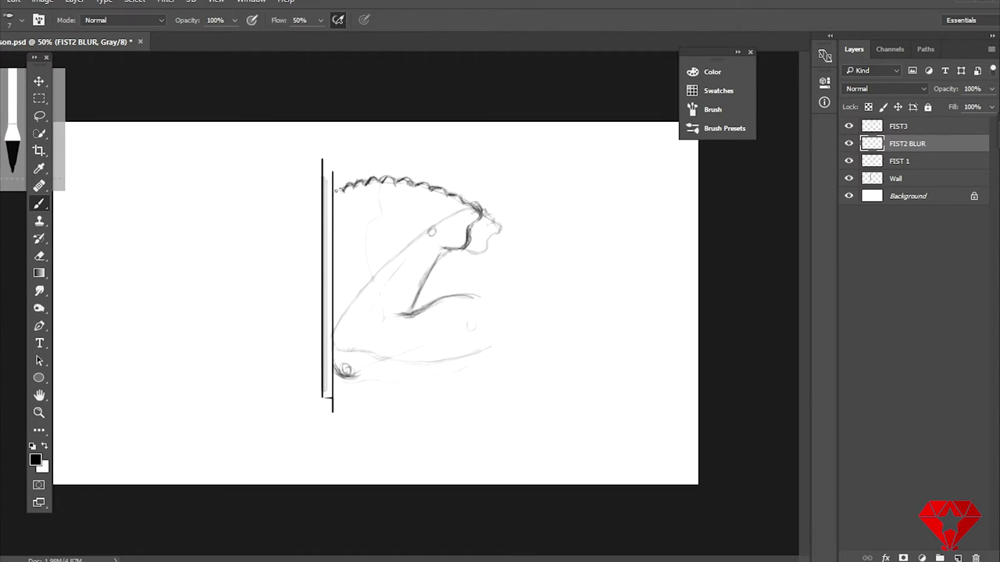
left_click_drag(398, 315, 442, 249)
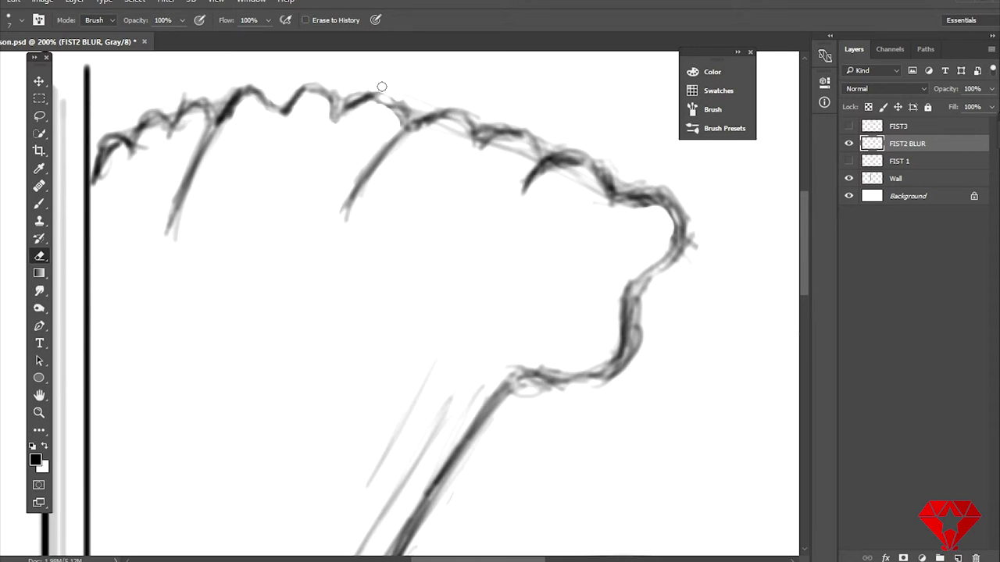
left_click(448, 254, "alt")
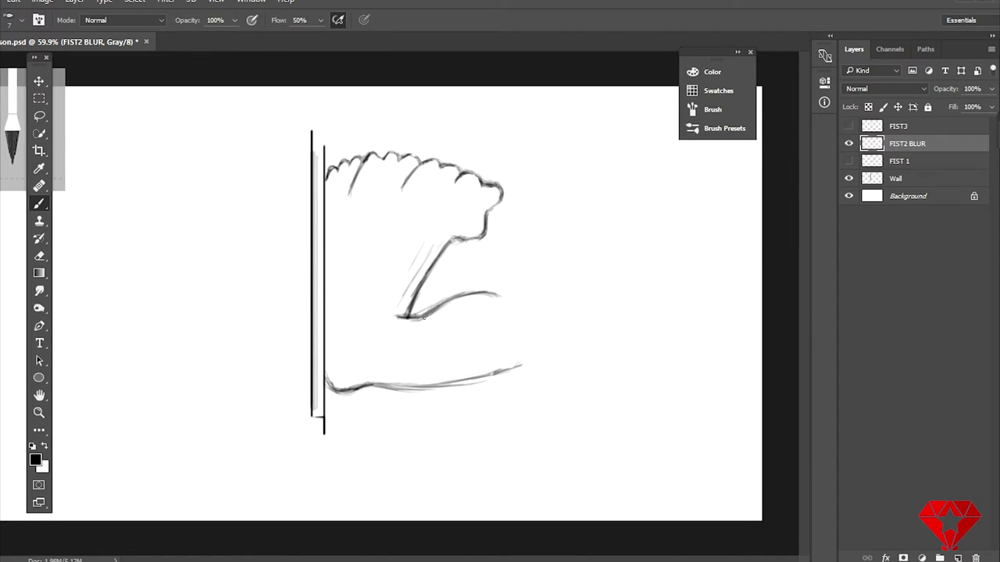
left_click(850, 144)
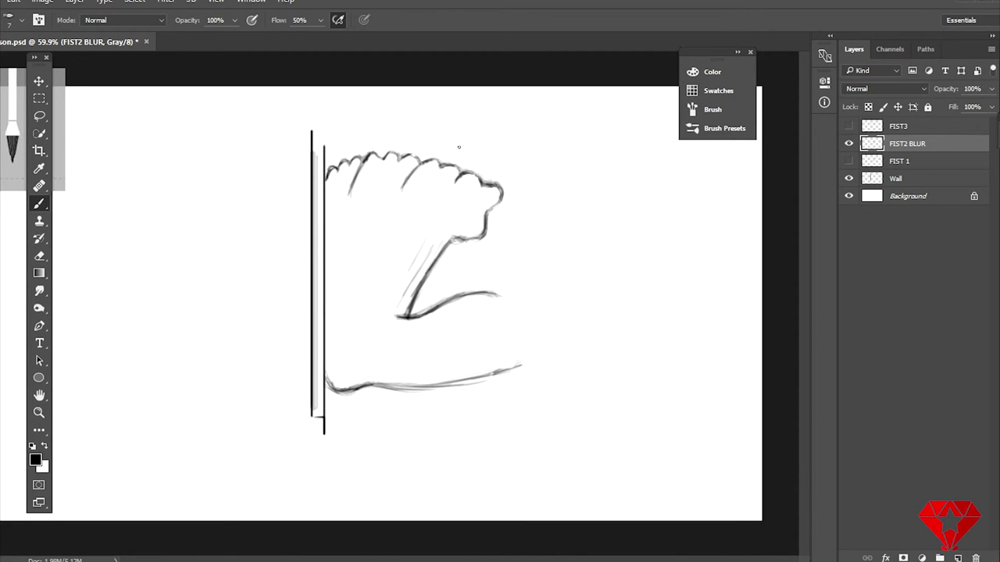
key("alt+f")
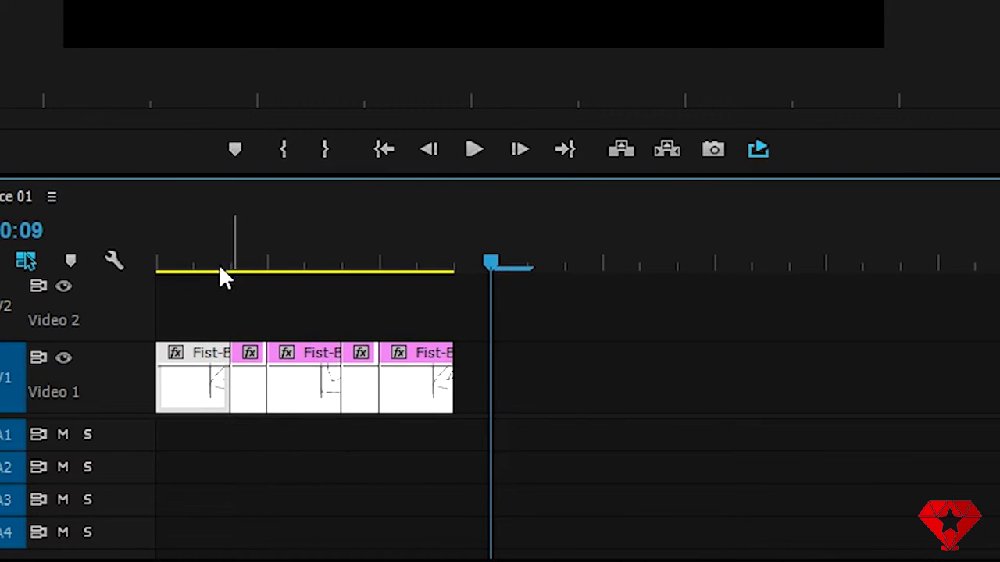
- In Premiere Pro, go through the remaining fist frame clips on Video 1 in order and play the sequence
left_click(250, 383)
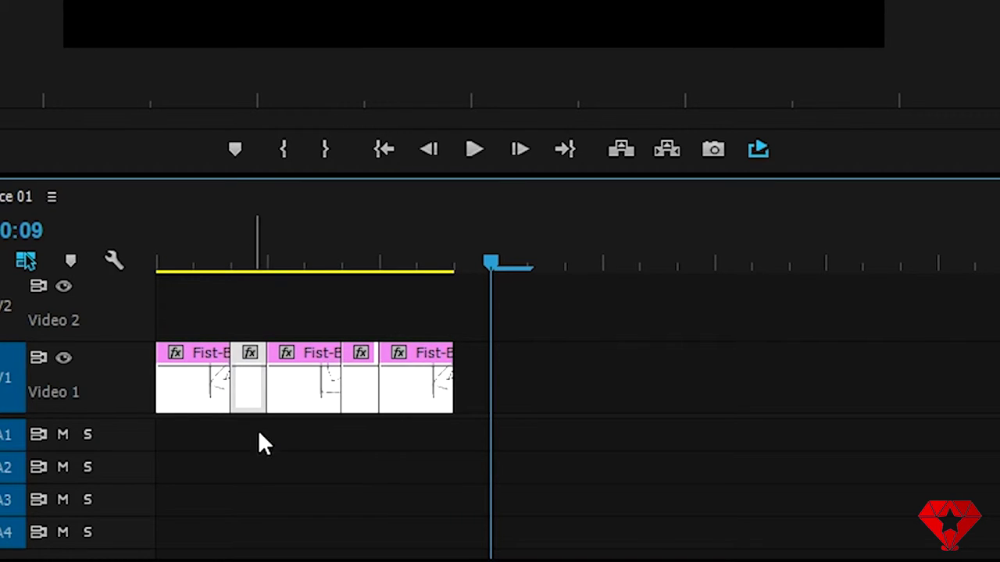
left_click(307, 407)
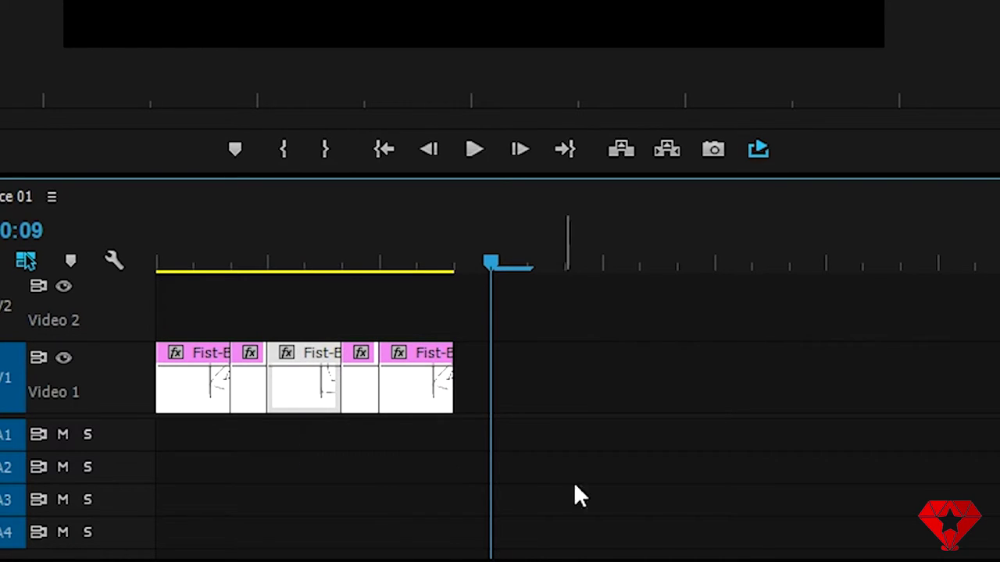
left_click(357, 406)
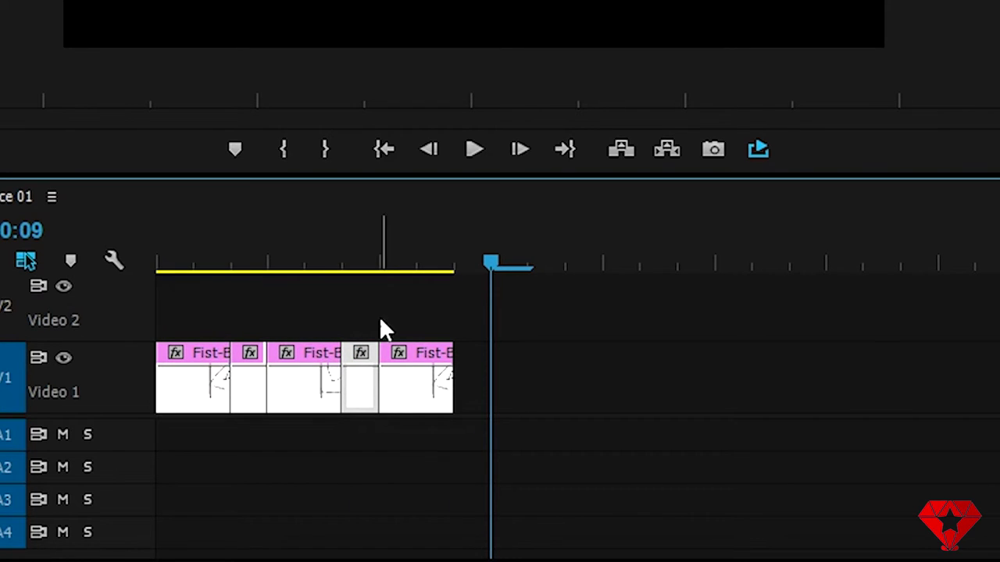
left_click(411, 401)
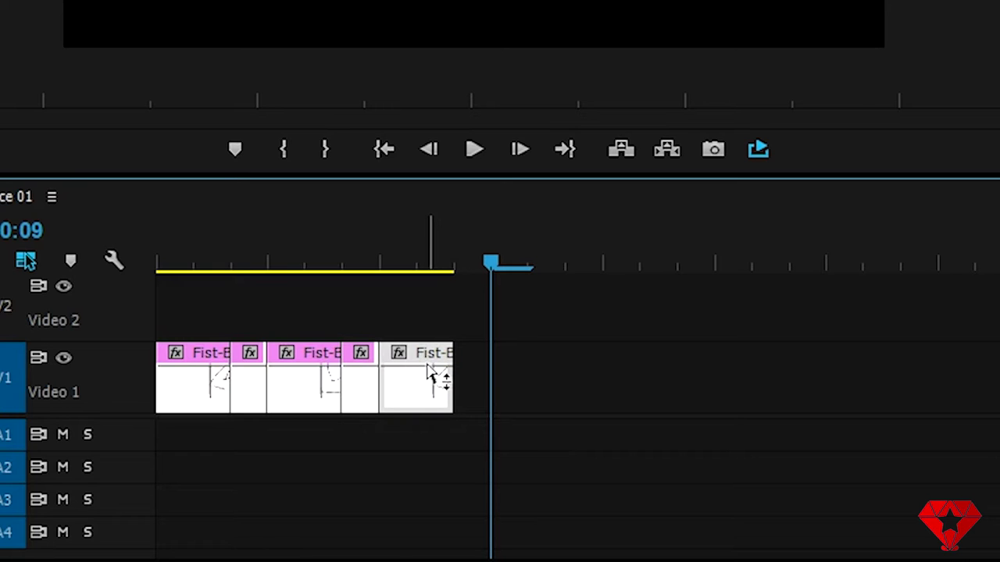
left_click(479, 149)
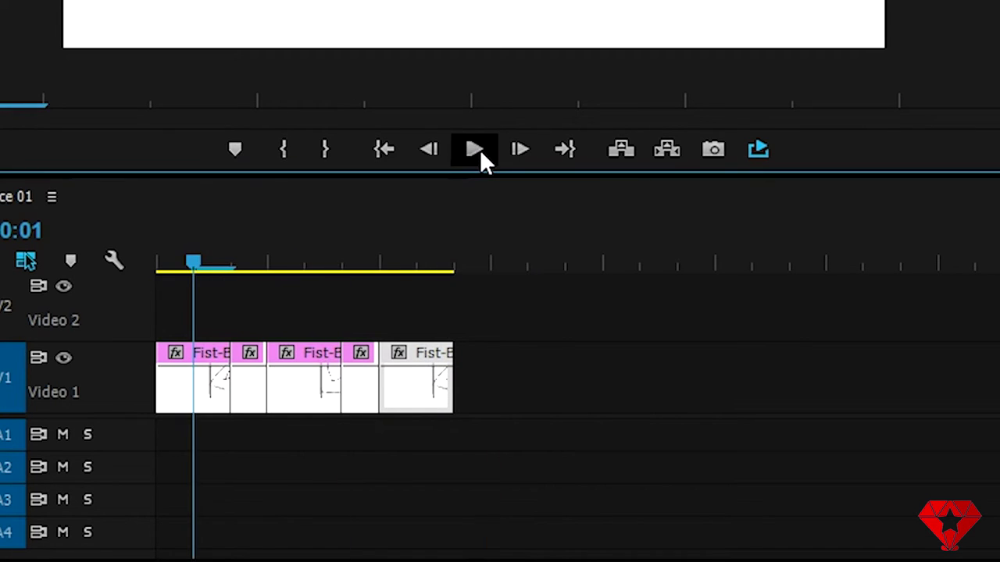